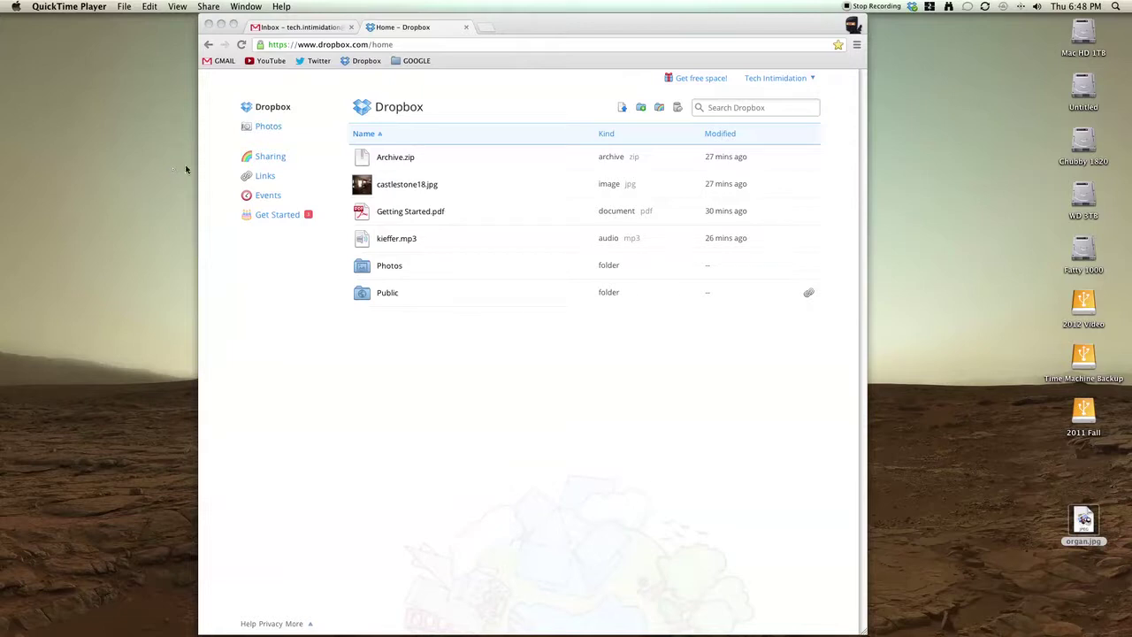
Create a share link for Archive.zip, copy it to the clipboard, and select the page's full address.
right_click(389, 161)
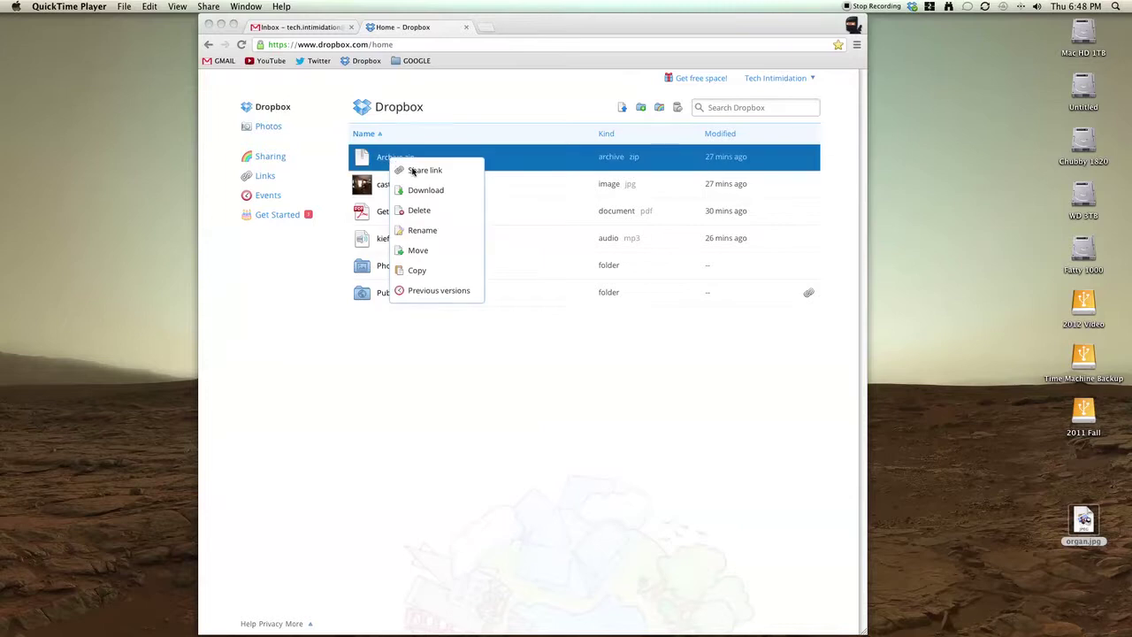
left_click(414, 172)
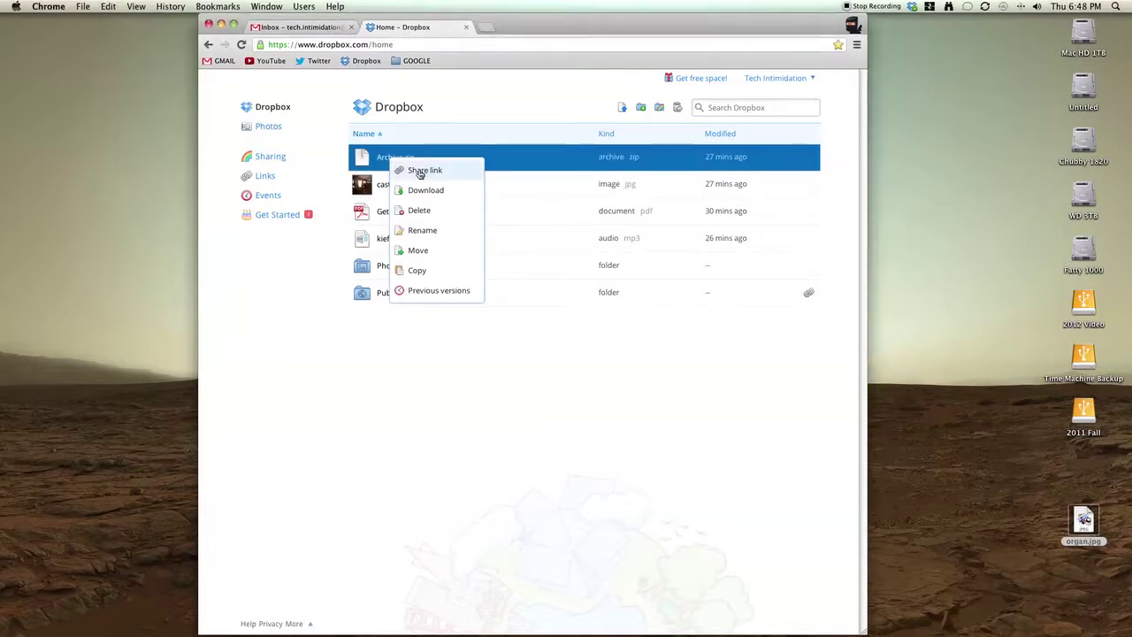
left_click(417, 173)
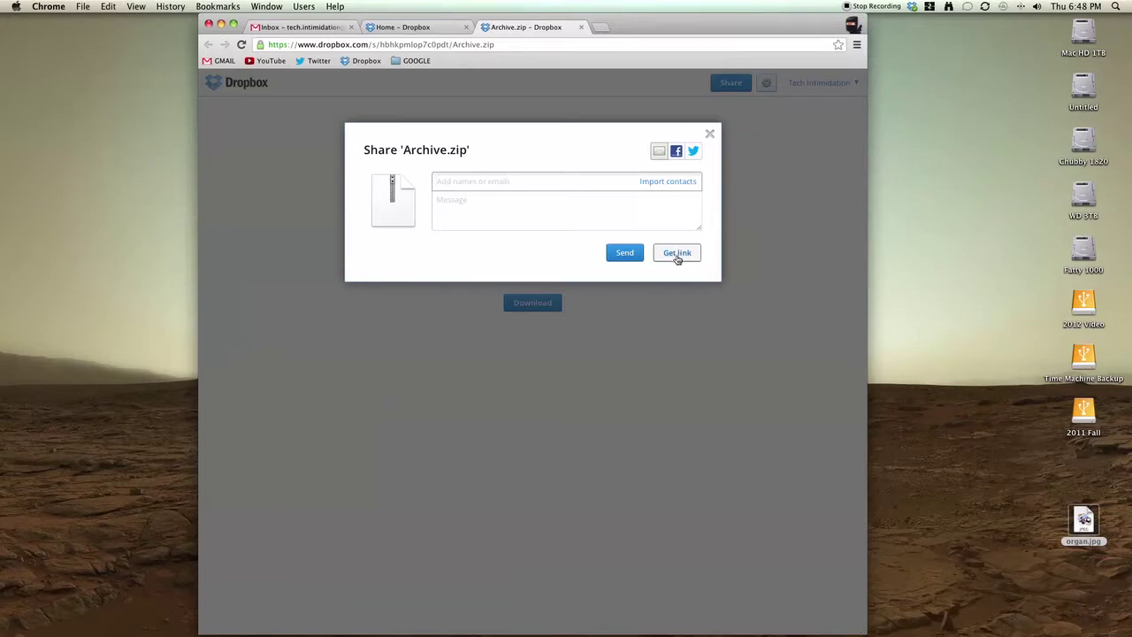
left_click(677, 253)
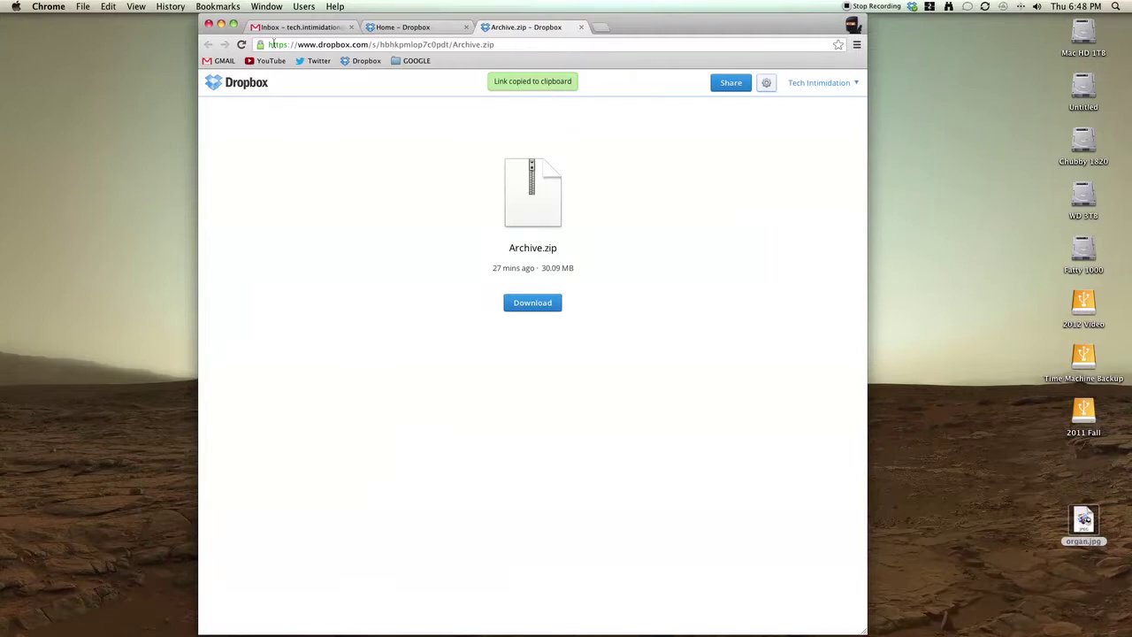
left_click_drag(269, 44, 506, 43)
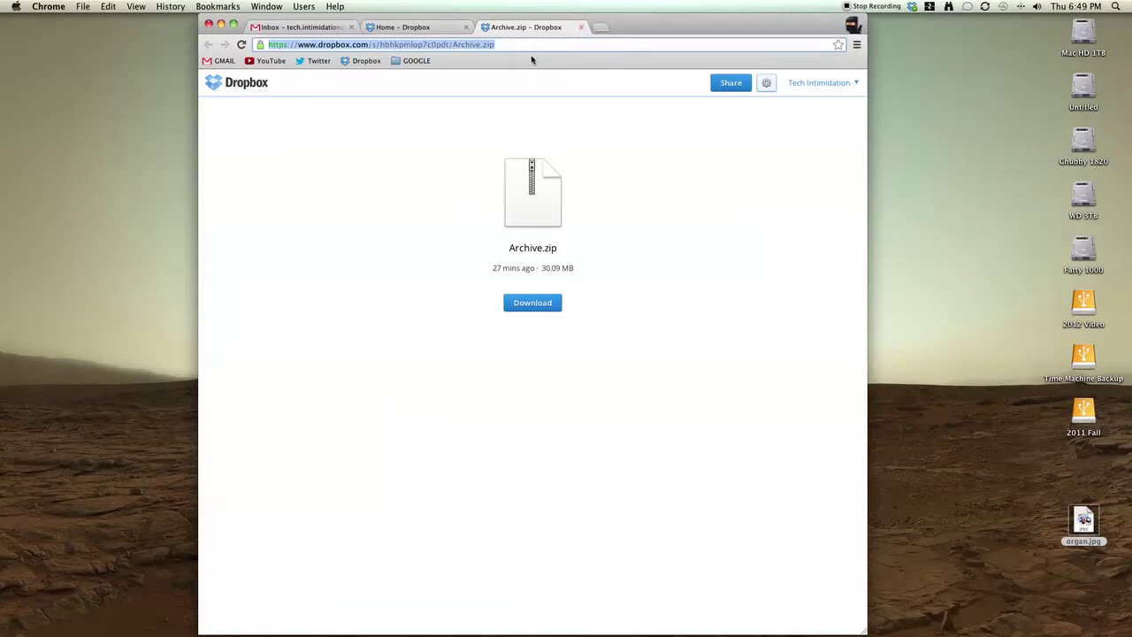
Remove the share link to Archive.zip through the account's list of links.
left_click(768, 83)
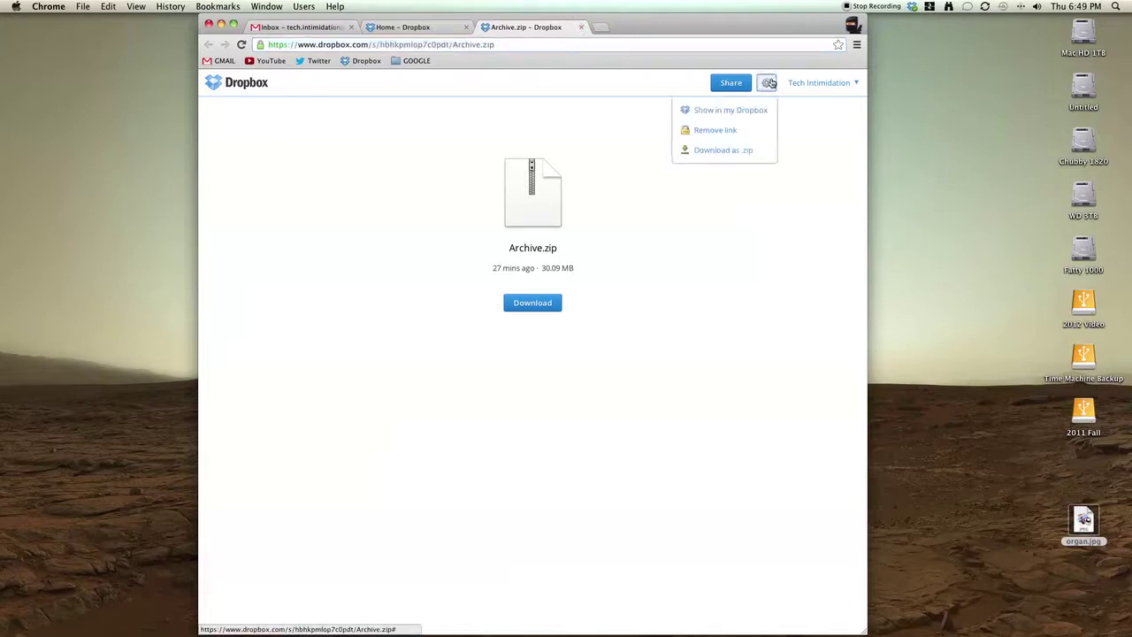
left_click(728, 239)
left_click(227, 84)
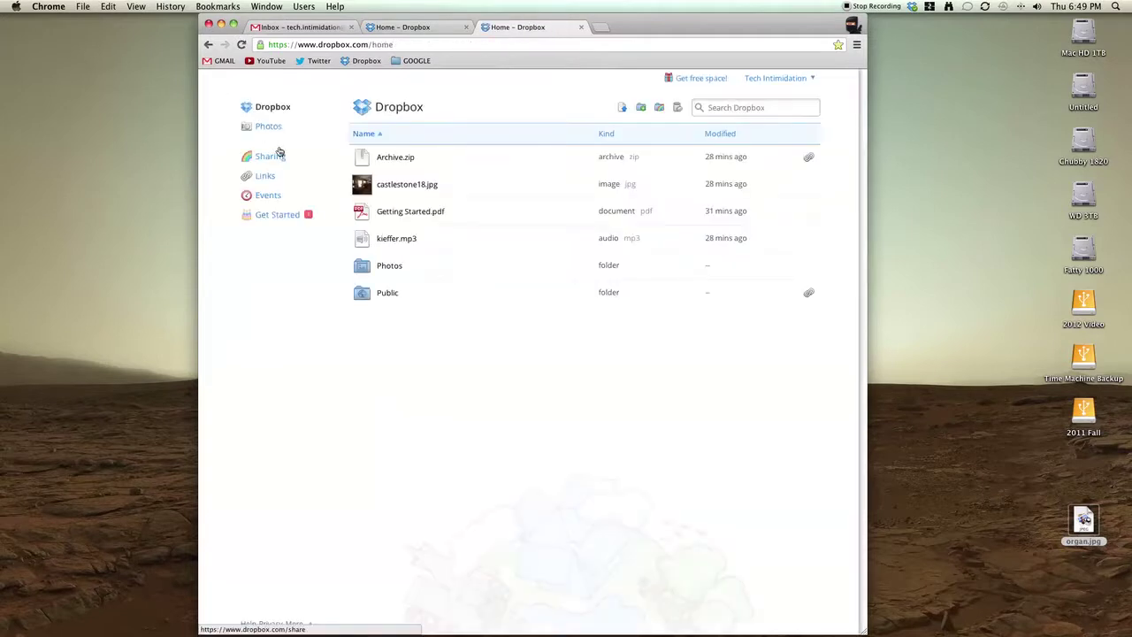
left_click(265, 177)
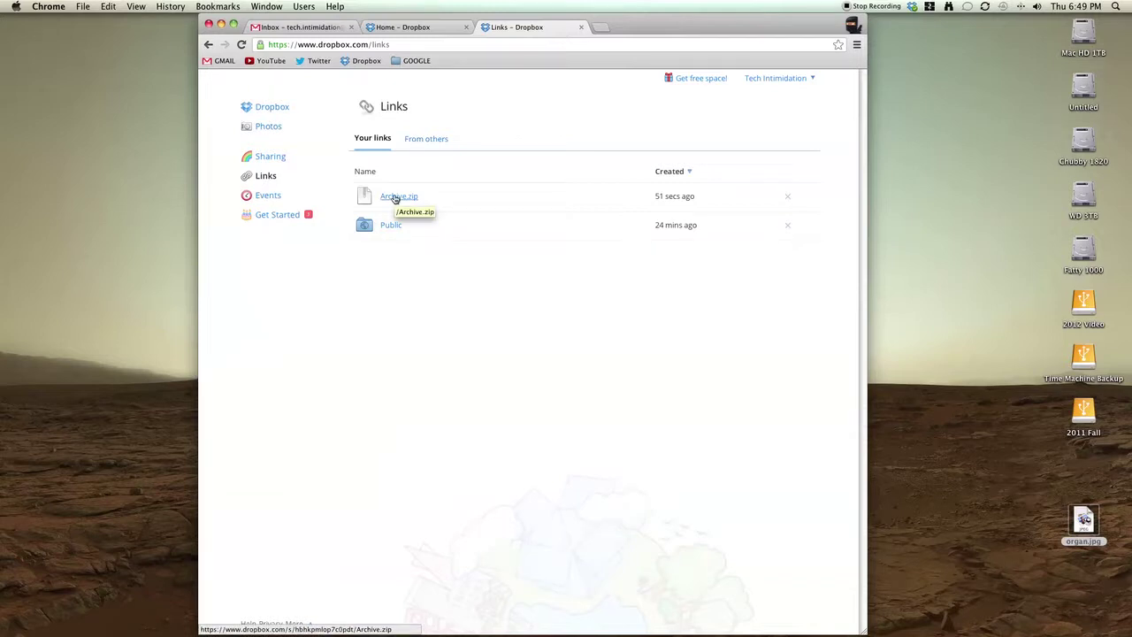
left_click(789, 200)
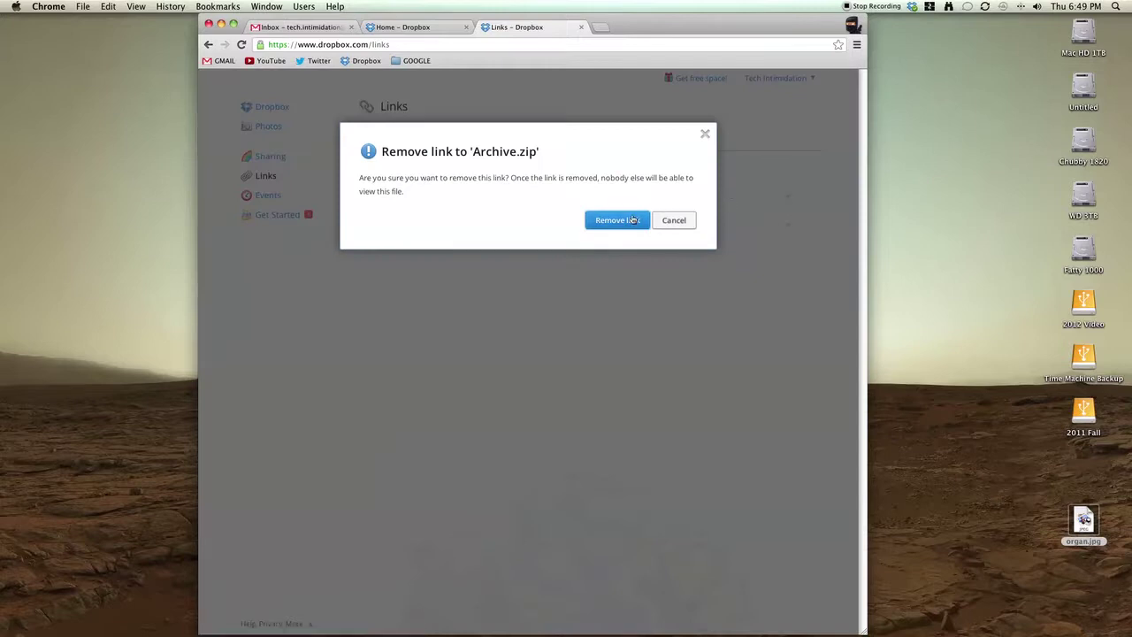
left_click(617, 221)
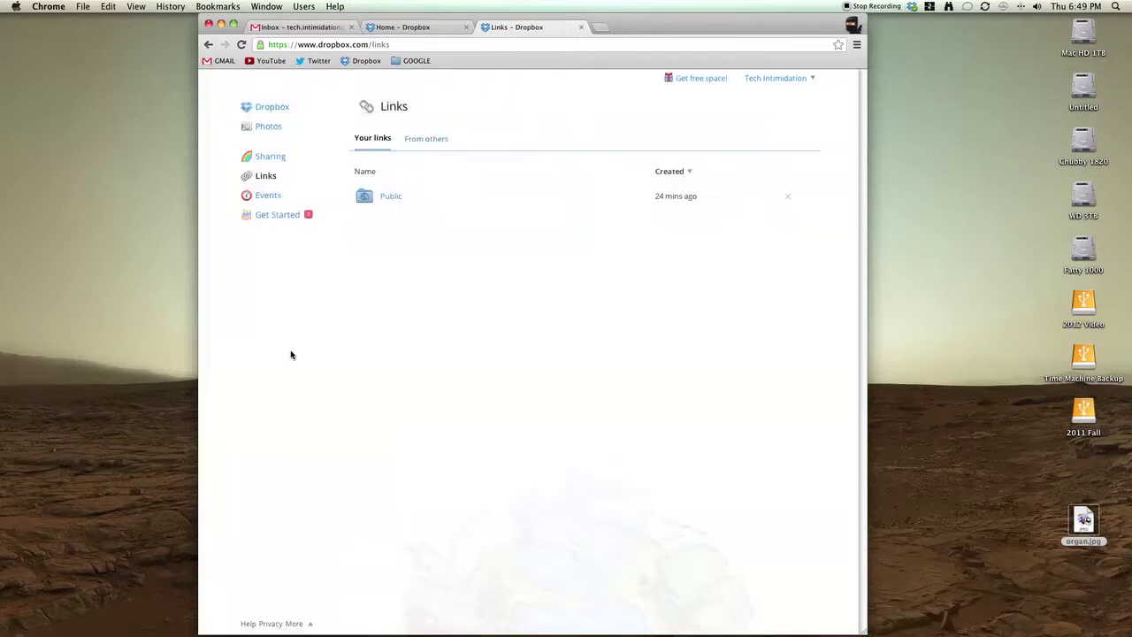
Return to the Dropbox file list and set up a new folder for sharing named "Shared Folder".
left_click(271, 108)
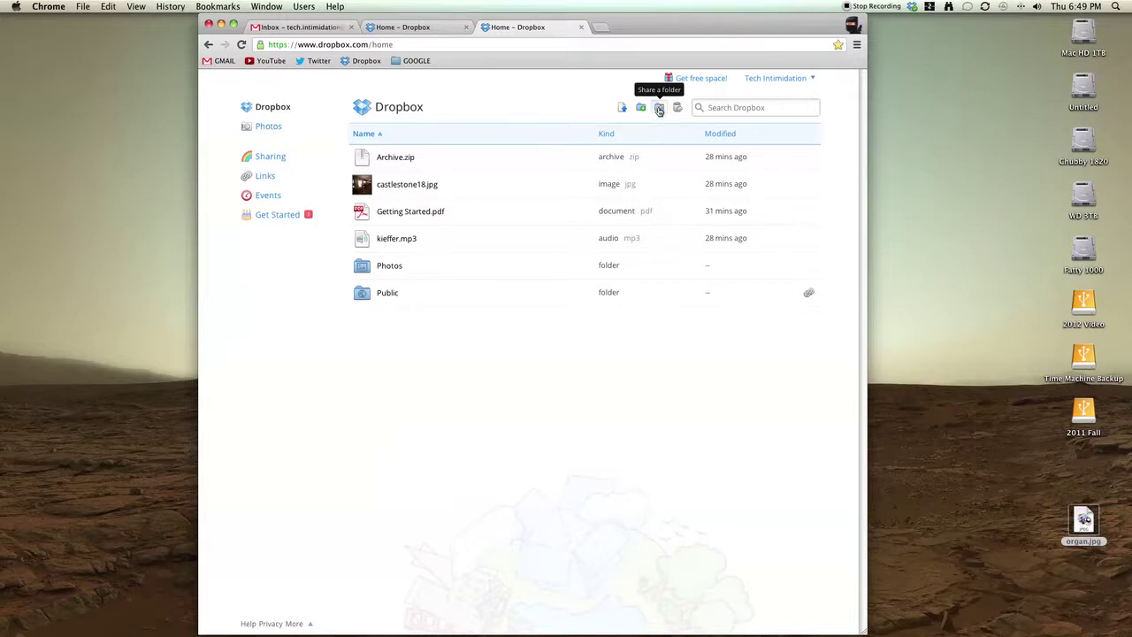
left_click(658, 108)
left_click(504, 237)
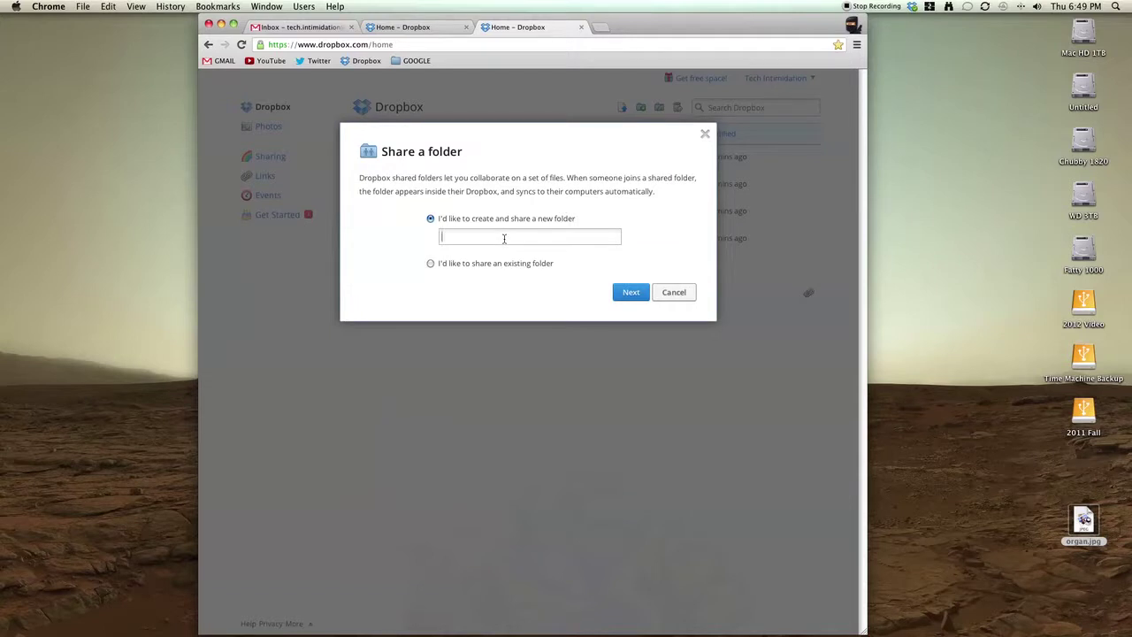
type("Shared Folder")
left_click(633, 295)
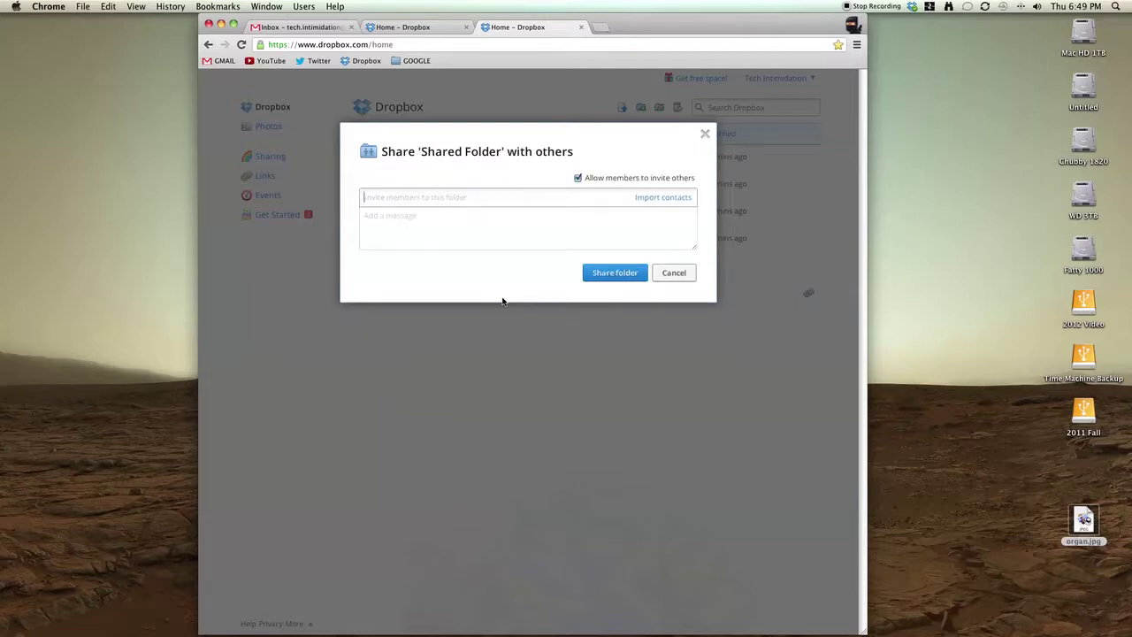
Invite the contact as a member of "Shared Folder" and share the folder.
type("Nic")
key("Return")
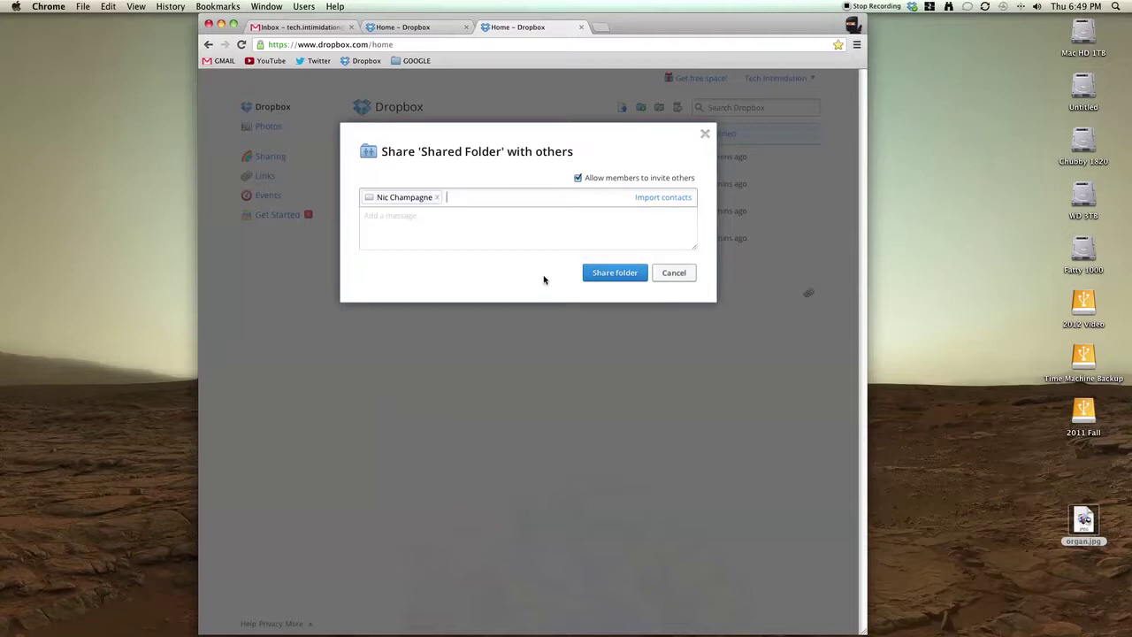
left_click(601, 274)
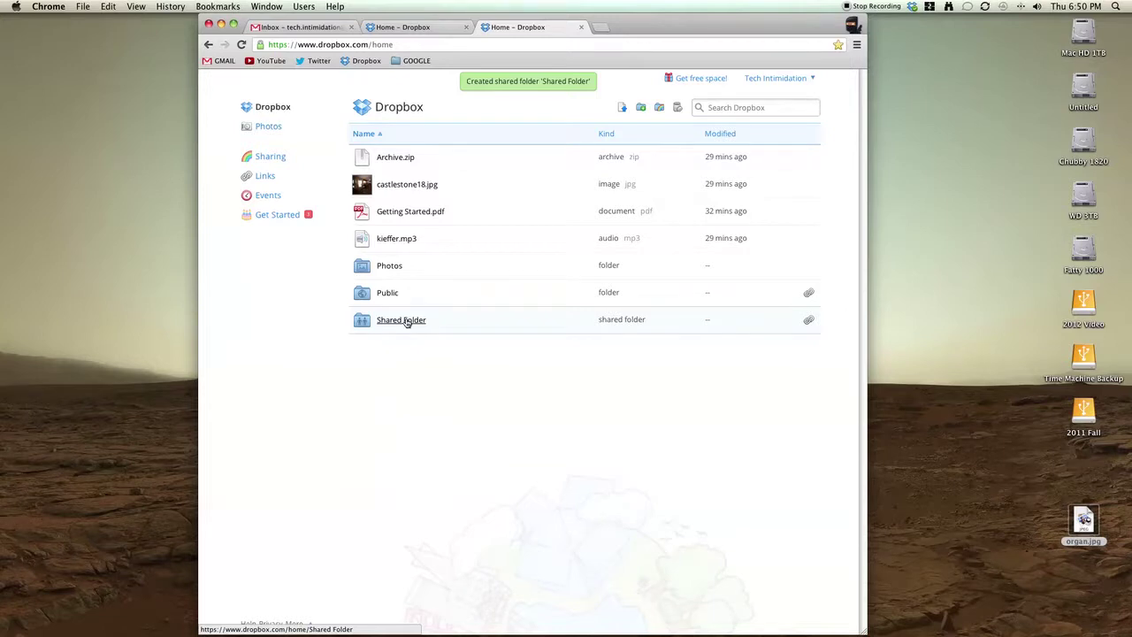
Switch to the invitee's Gmail window, follow the emailed "Shared Folder" invitation to Dropbox, sign in and accept it.
key("F8")
left_click(360, 204)
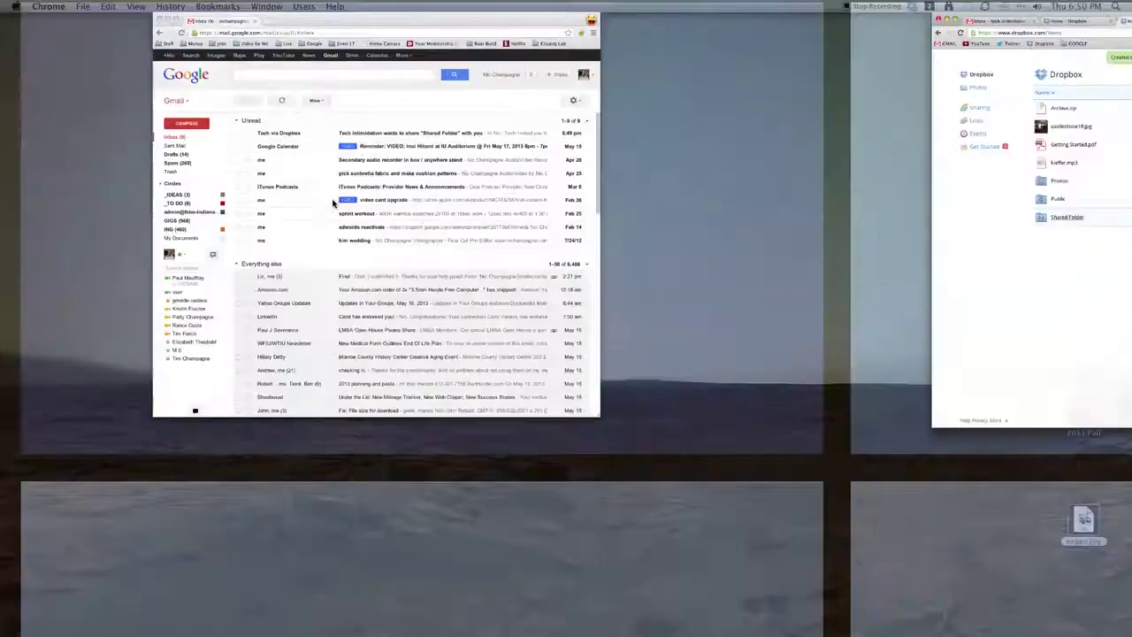
left_click(539, 200)
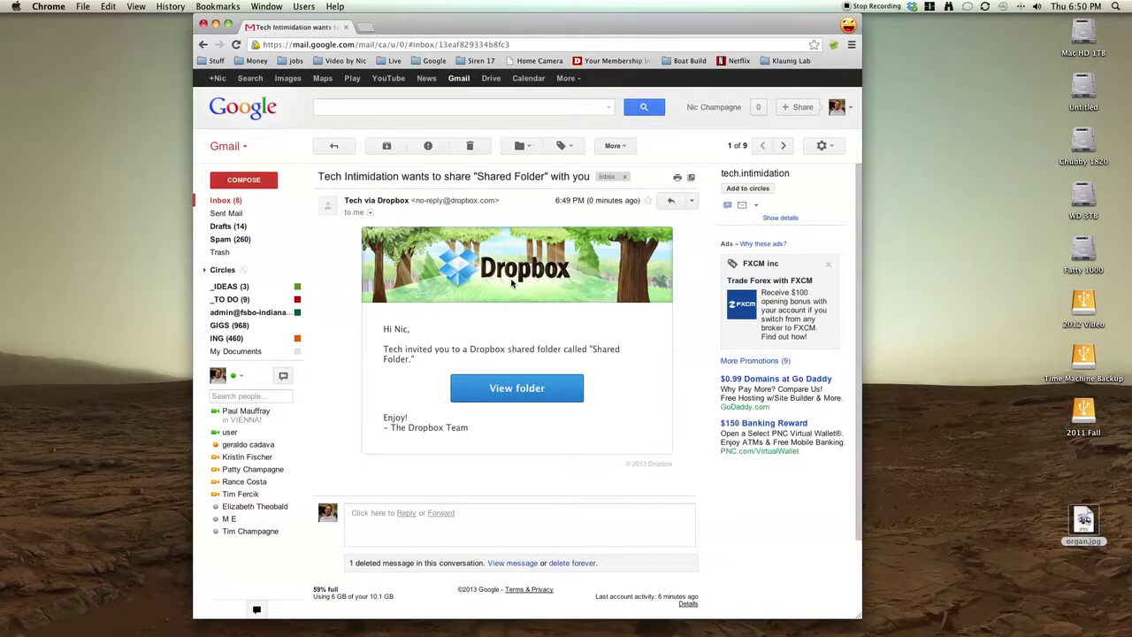
scroll(455, 346, "down", 1)
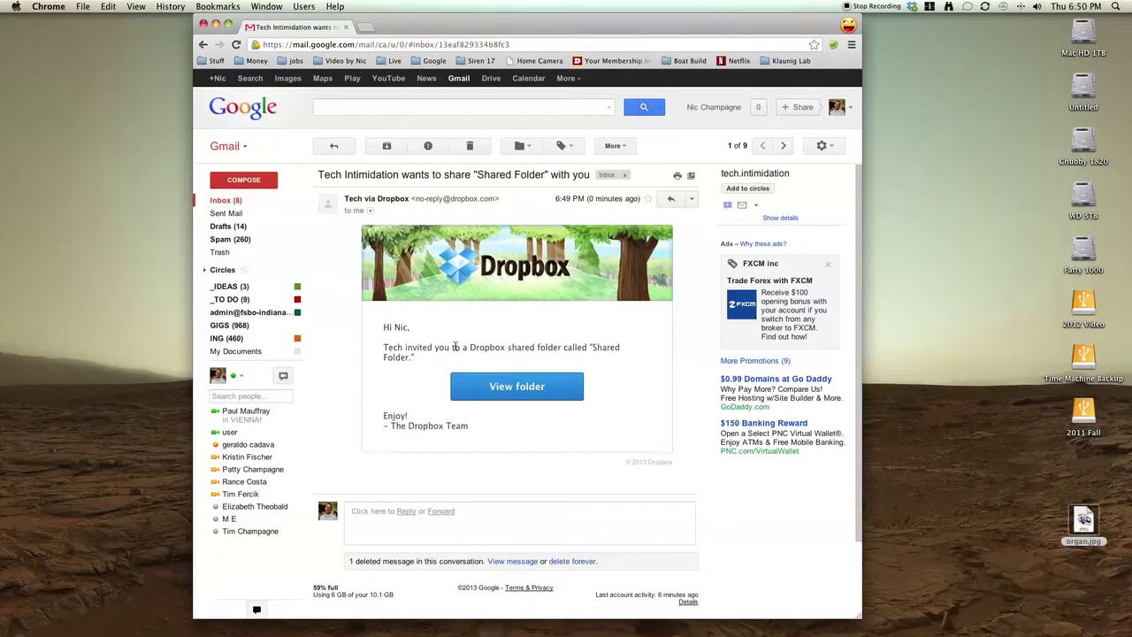
left_click(503, 388)
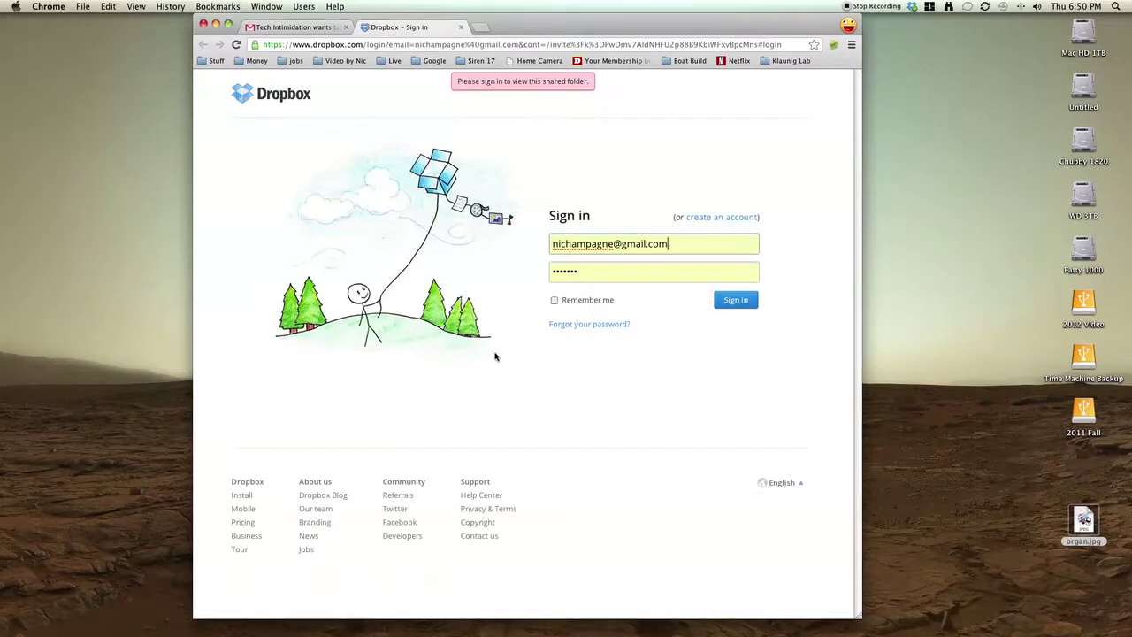
left_click(729, 301)
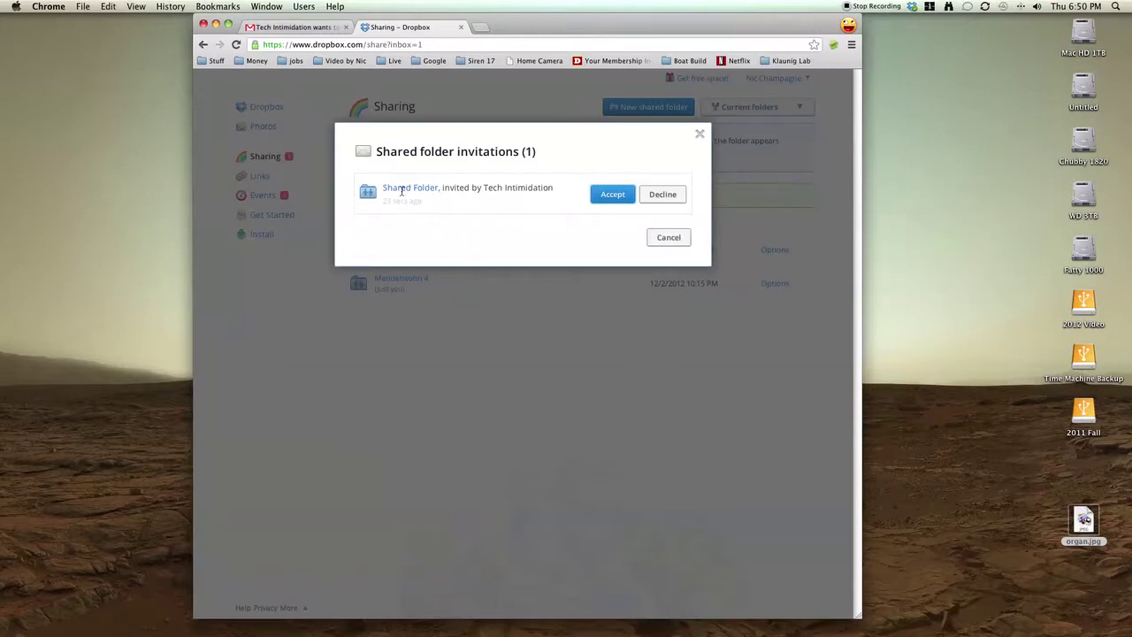
left_click(613, 194)
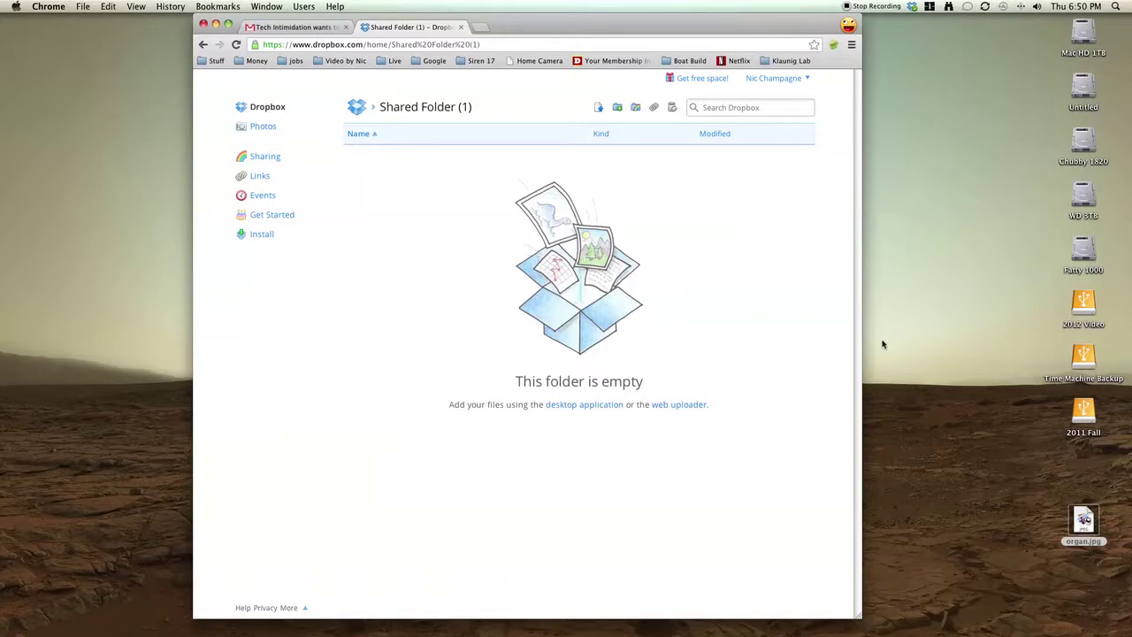
Upload organ.jpg from the desktop to the accepted shared folder, and open "Shared Folder" in the owner's Dropbox window.
left_click_drag(1085, 524, 454, 221)
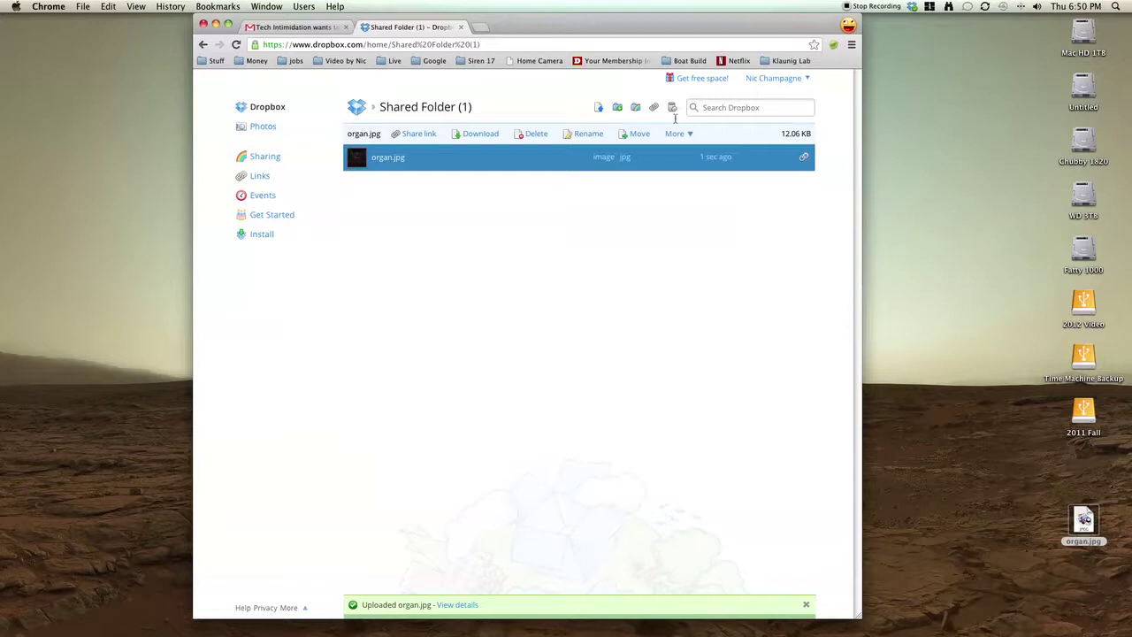
key("F8")
left_click(772, 80)
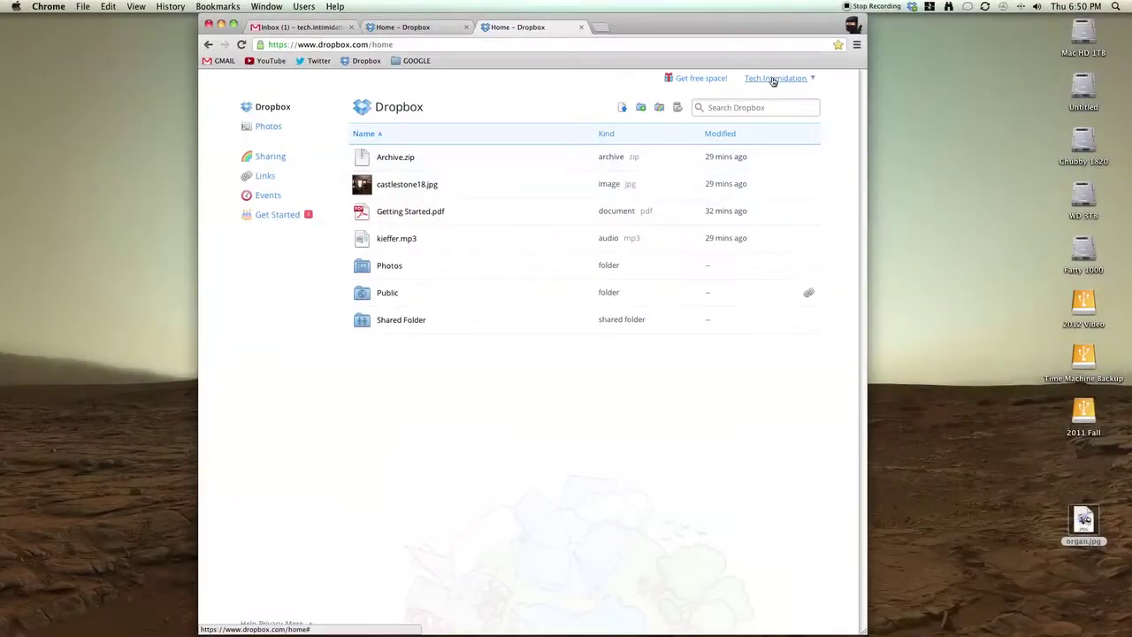
left_click(396, 321)
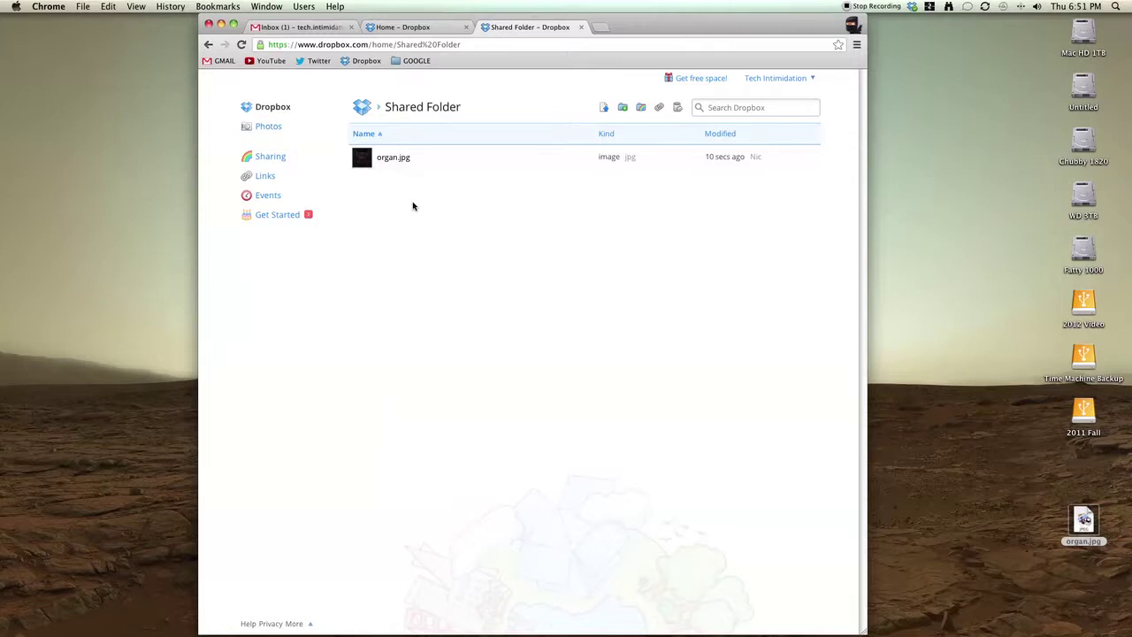
Copy the public link of "How to use the Public folder.txt" in the Public folder to the clipboard.
left_click(270, 111)
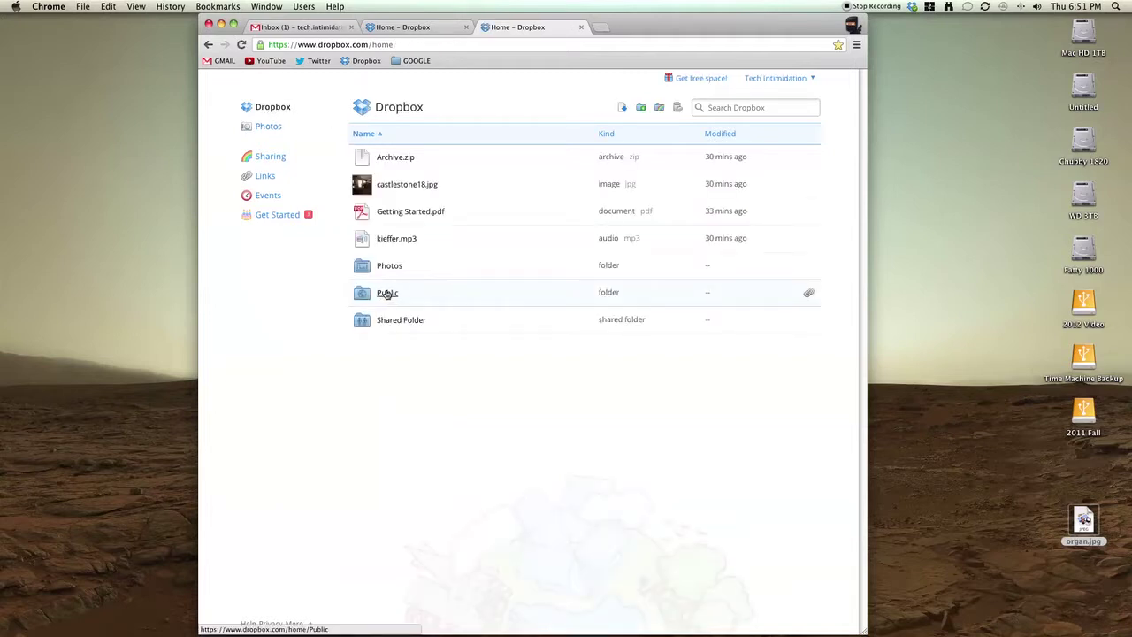
left_click(387, 293)
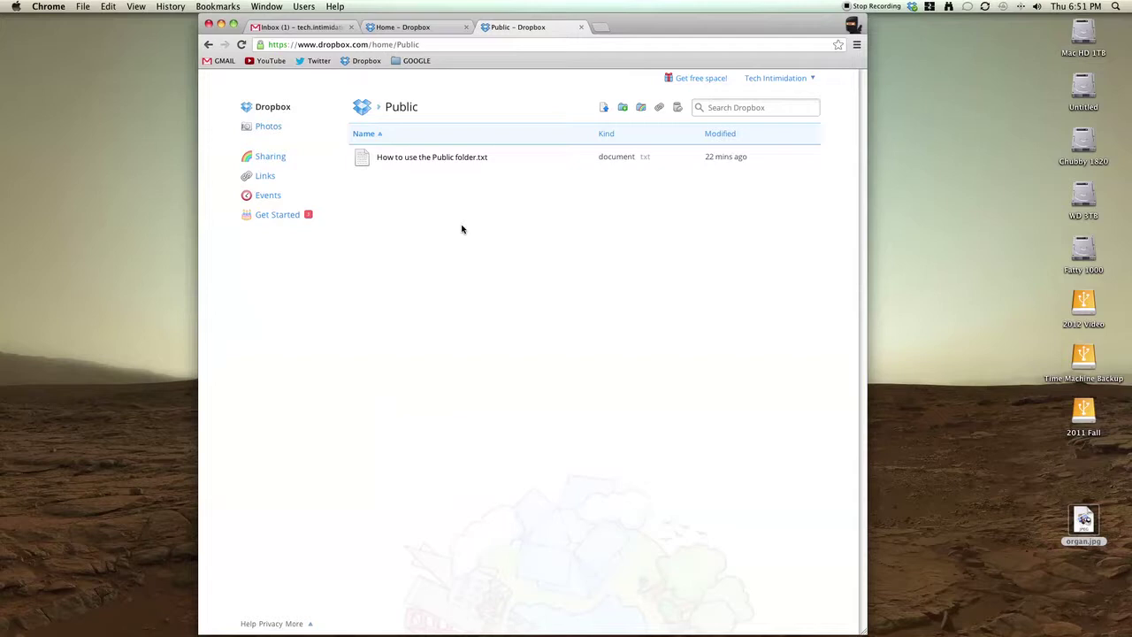
right_click(414, 159)
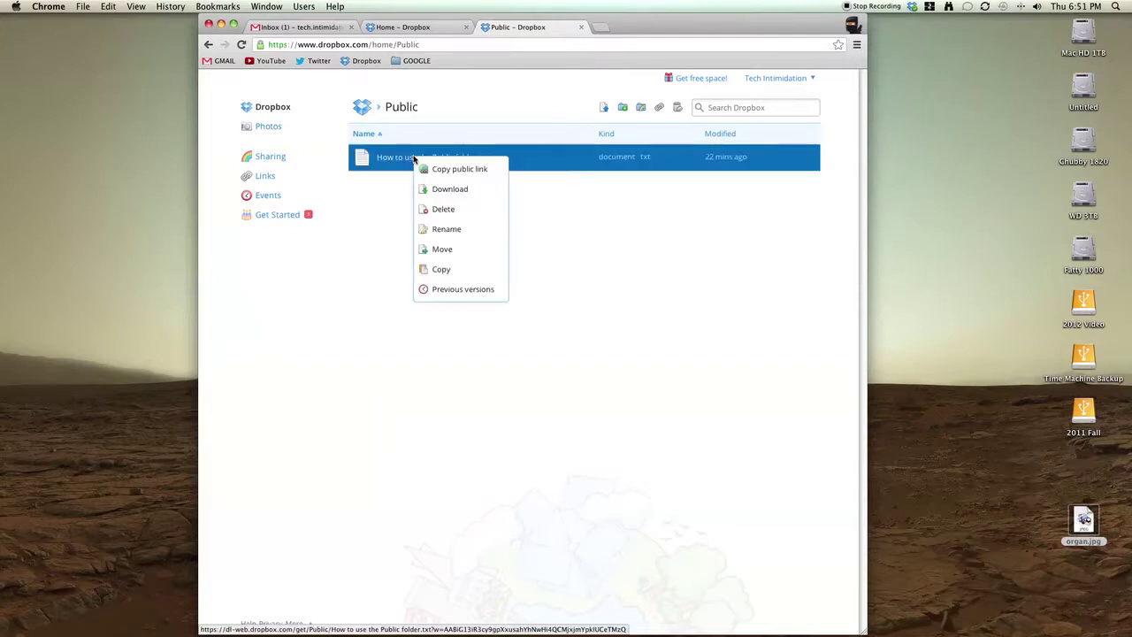
left_click(436, 170)
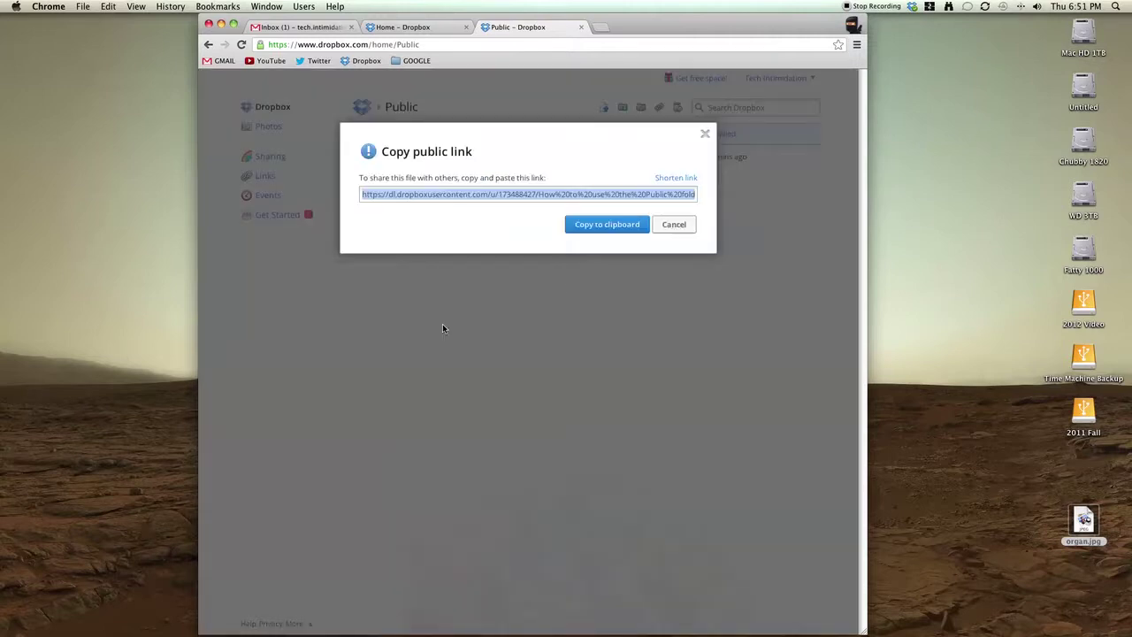
left_click(606, 224)
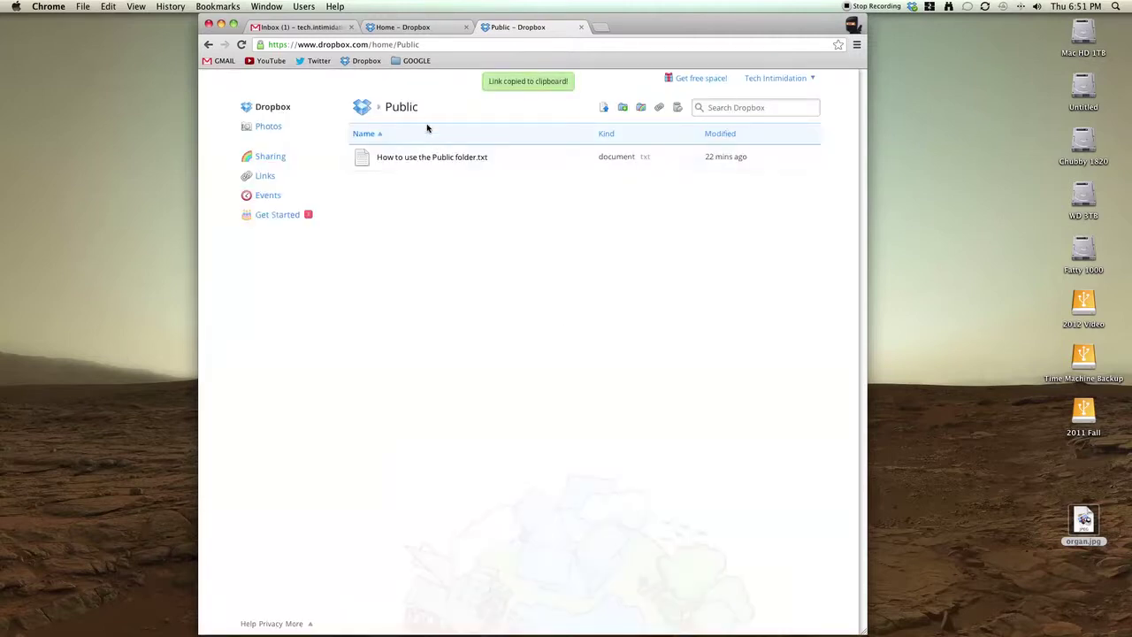